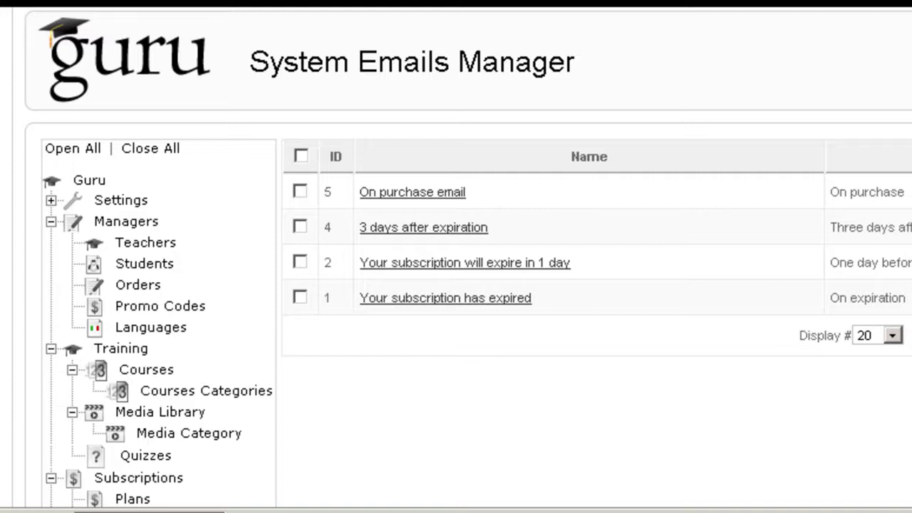
# Open the On purchase email template and review its placeholder list, subject line and message body
pyautogui.scroll(-2, 456, 284)
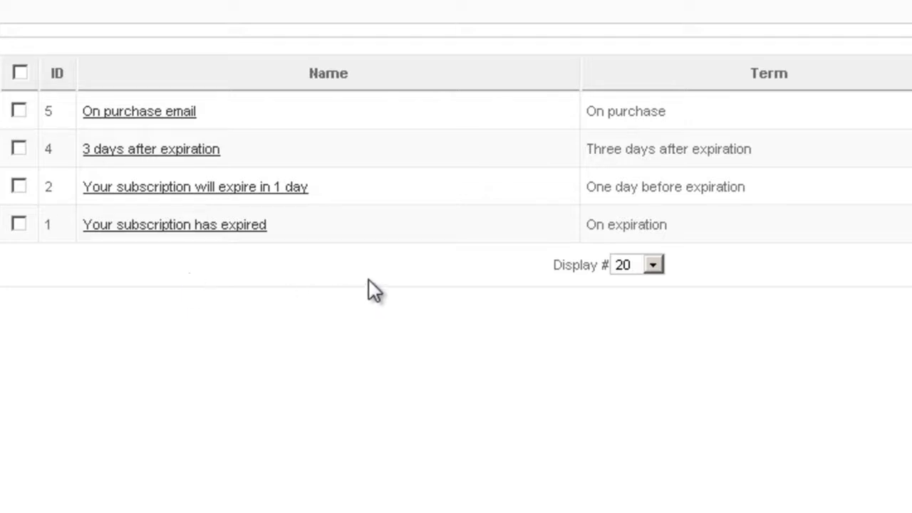
pyautogui.scroll(2, 527, 233)
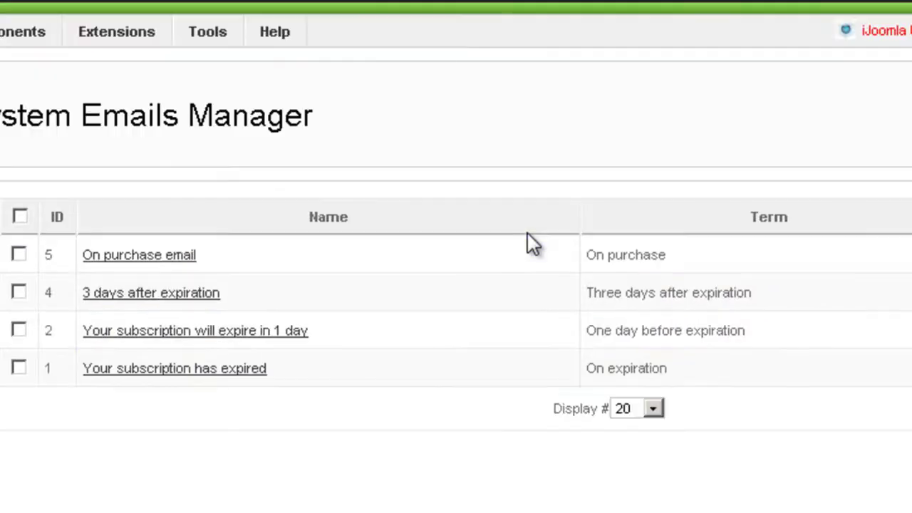
pyautogui.click(155, 257)
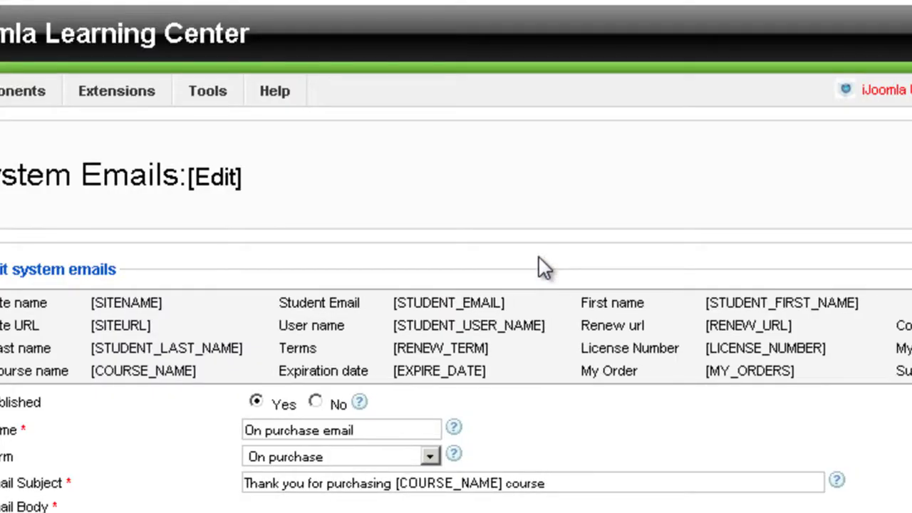
pyautogui.scroll(-3, 541, 262)
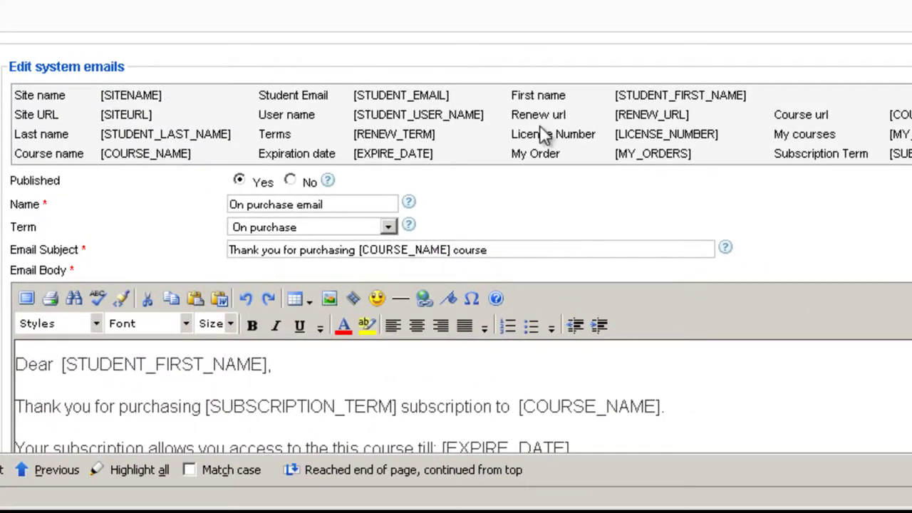
pyautogui.scroll(-3, 389, 159)
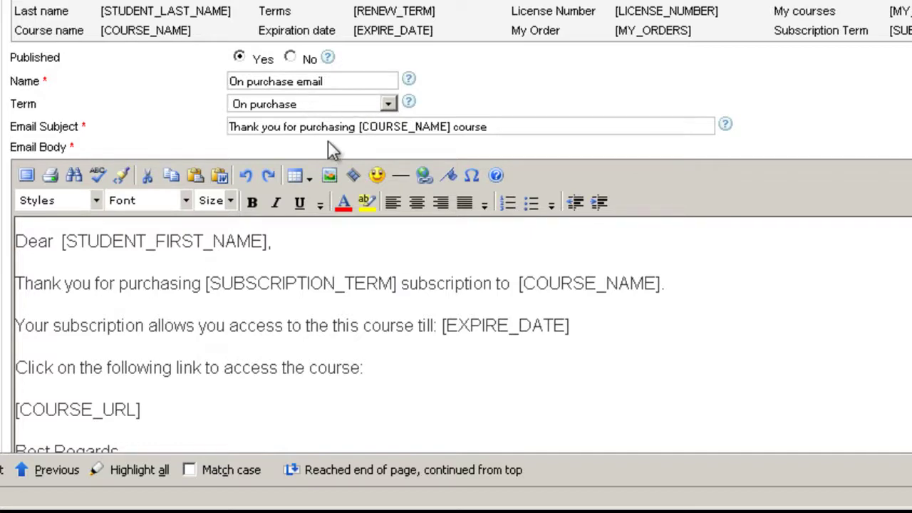
pyautogui.scroll(2, 540, 173)
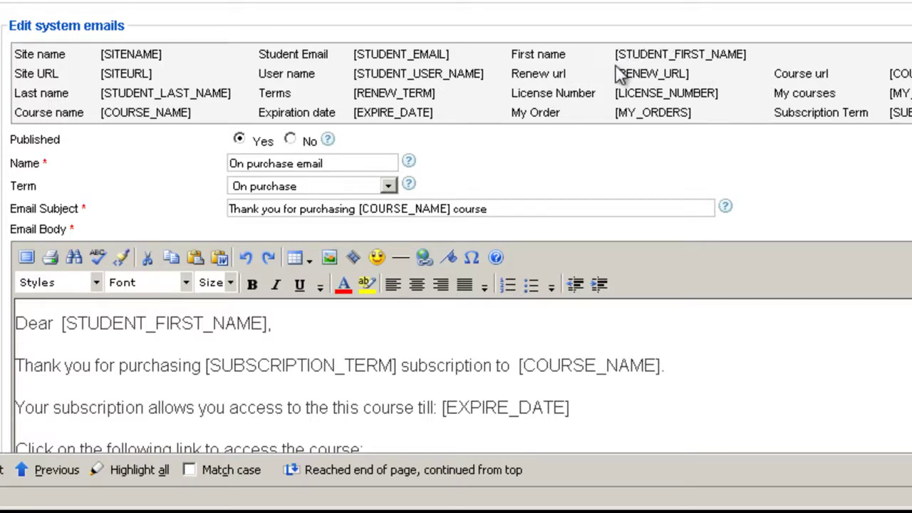
# Highlight the [STUDENT_FIRST_NAME] placeholder in the placeholder table
pyautogui.moveTo(616, 54); pyautogui.dragTo(749, 72)
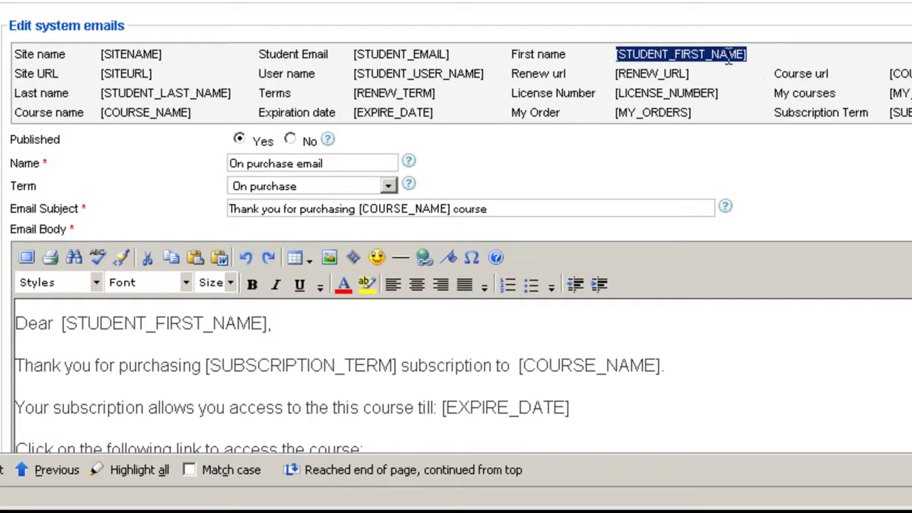
pyautogui.click(757, 63)
pyautogui.moveTo(754, 57); pyautogui.dragTo(614, 61)
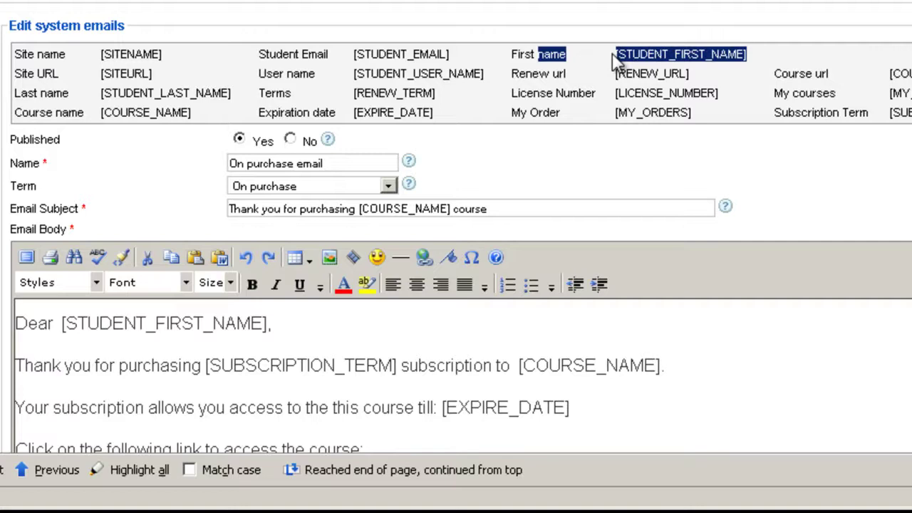
pyautogui.click(625, 61)
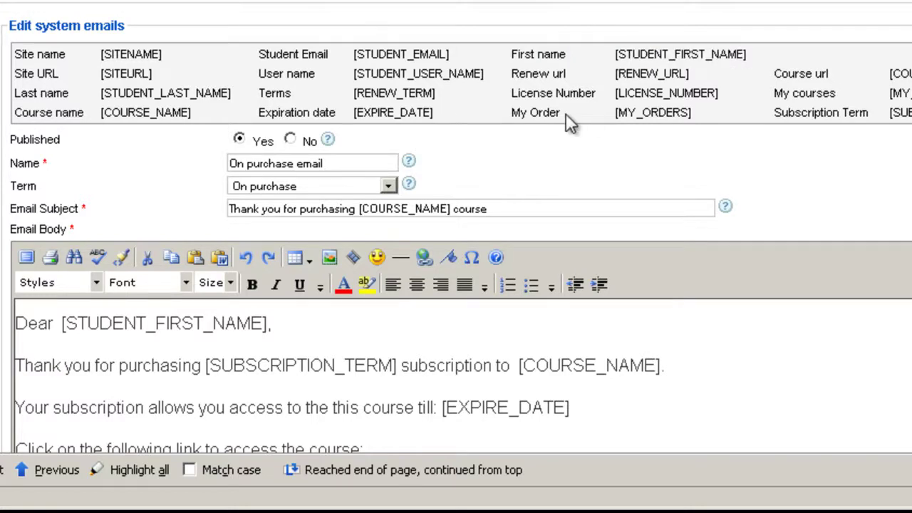
pyautogui.scroll(-2, 570, 123)
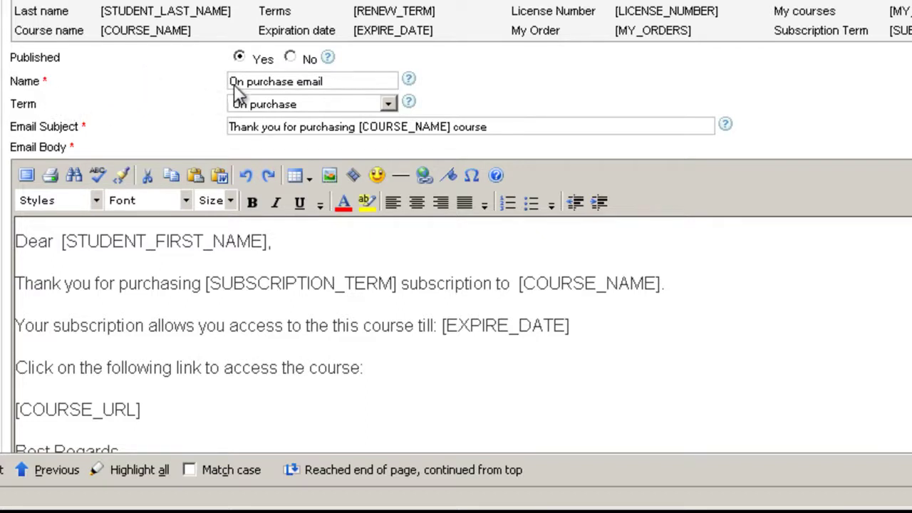
pyautogui.click(334, 114)
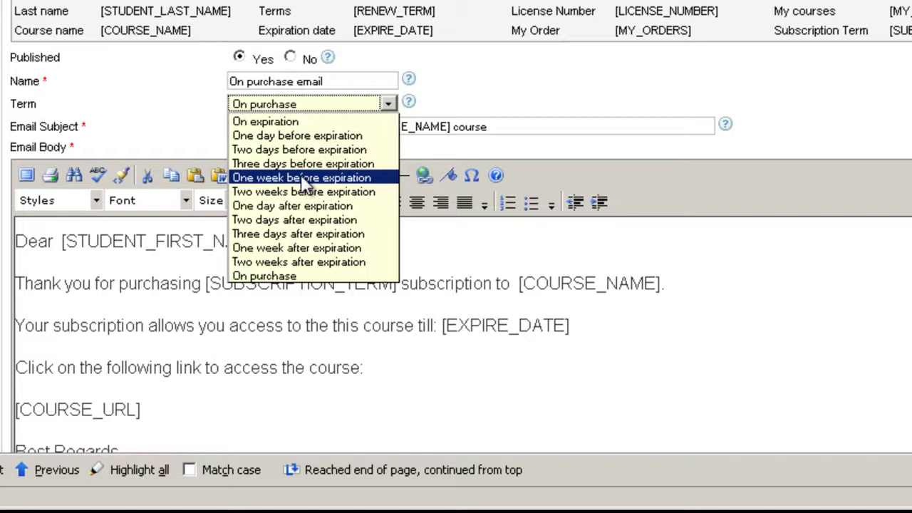
pyautogui.click(473, 103)
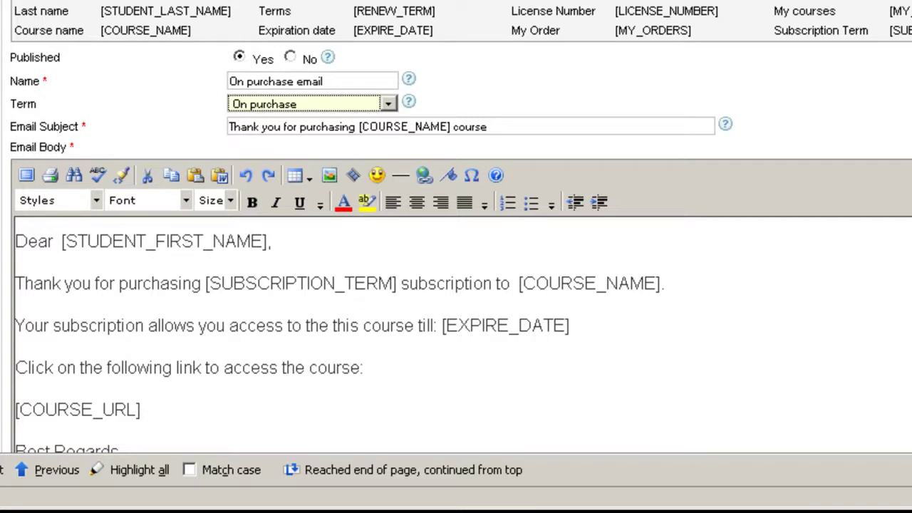
pyautogui.scroll(-3, 146, 234)
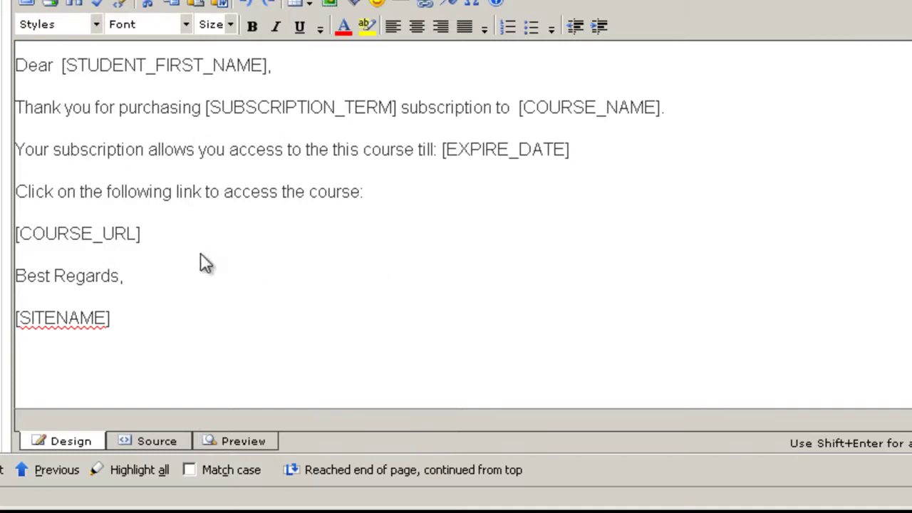
pyautogui.scroll(-2, 22, 284)
pyautogui.scroll(9, 142, 299)
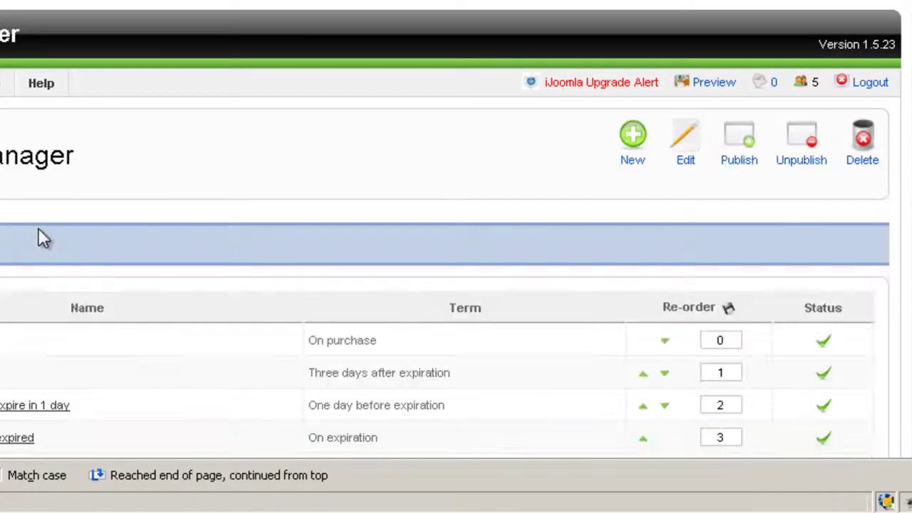
# Go to the Courses list showing the six courses, including Joomla SEO 101 Online Mastery
pyautogui.scroll(-3, 39, 230)
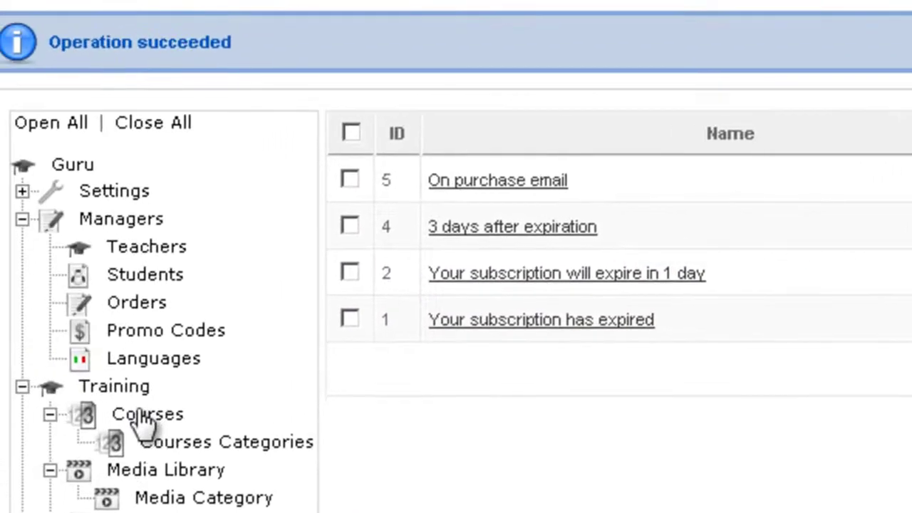
pyautogui.click(123, 408)
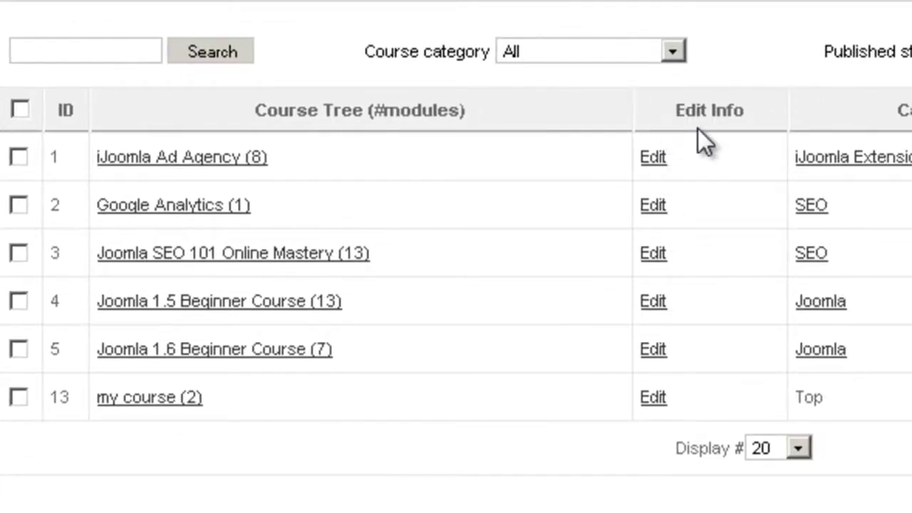
# Edit the Joomla SEO 101 Online Mastery course and show its Pricing/Plans settings
pyautogui.click(650, 255)
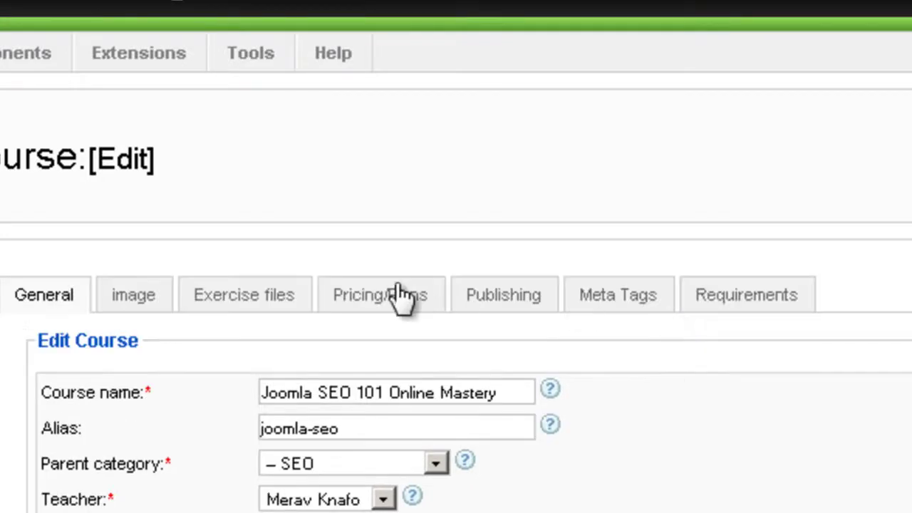
pyautogui.click(356, 292)
pyautogui.scroll(-10, 356, 292)
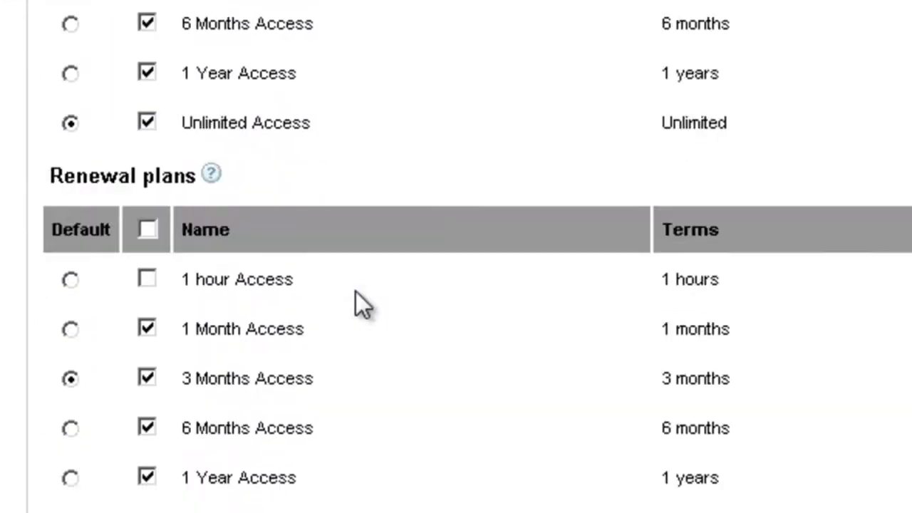
pyautogui.scroll(-3, 355, 291)
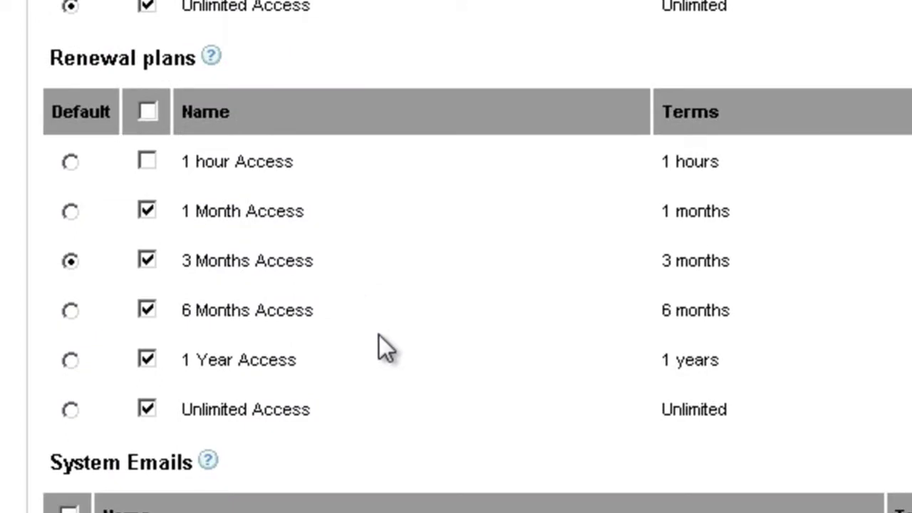
pyautogui.scroll(-7, 385, 356)
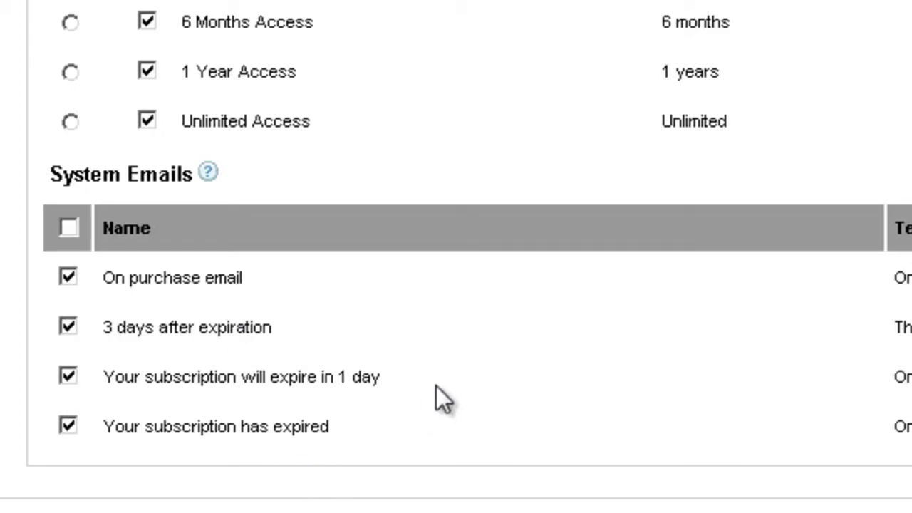
# Toggle the On purchase and 3 days after expiration emails off and back on, leaving them ticked
pyautogui.click(67, 277)
pyautogui.click(70, 326)
pyautogui.click(68, 277)
pyautogui.click(67, 327)
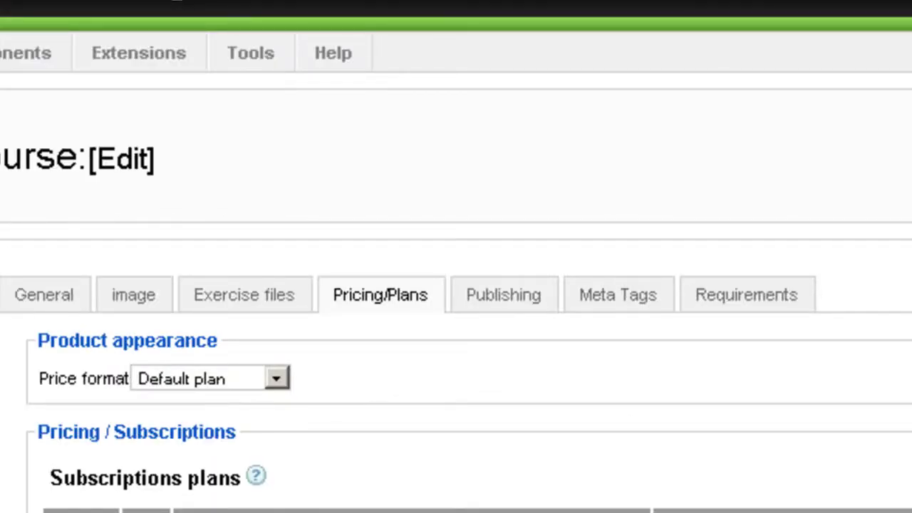
pyautogui.scroll(-5, 388, 239)
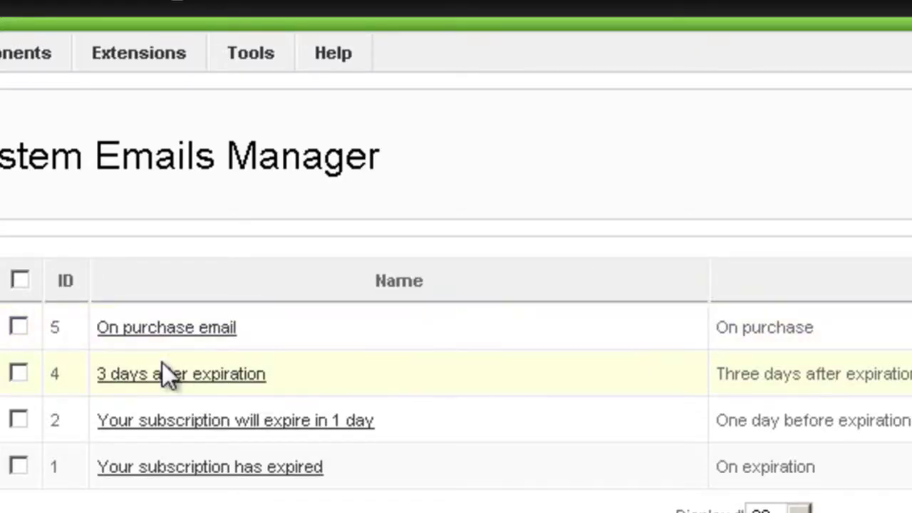
# Reopen the On purchase email and highlight [COURSE_NAME] in the placeholder table and message body
pyautogui.click(167, 328)
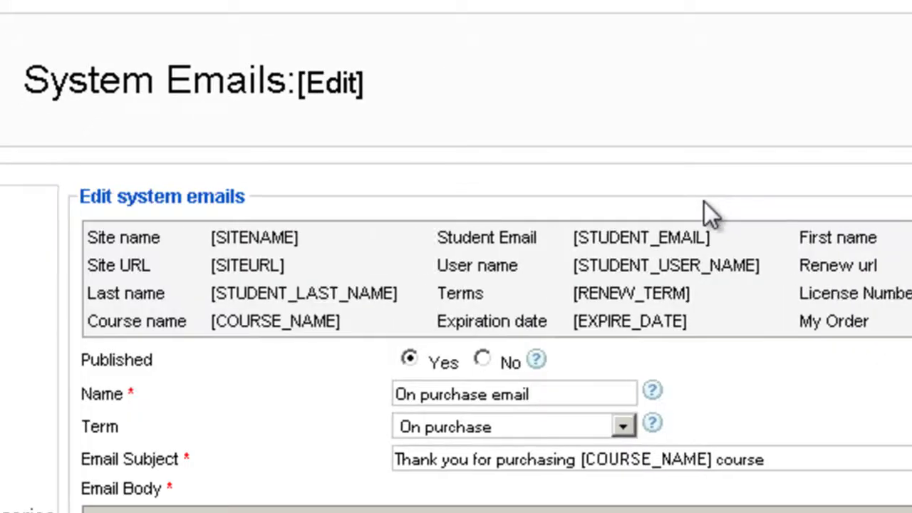
pyautogui.scroll(-5, 718, 233)
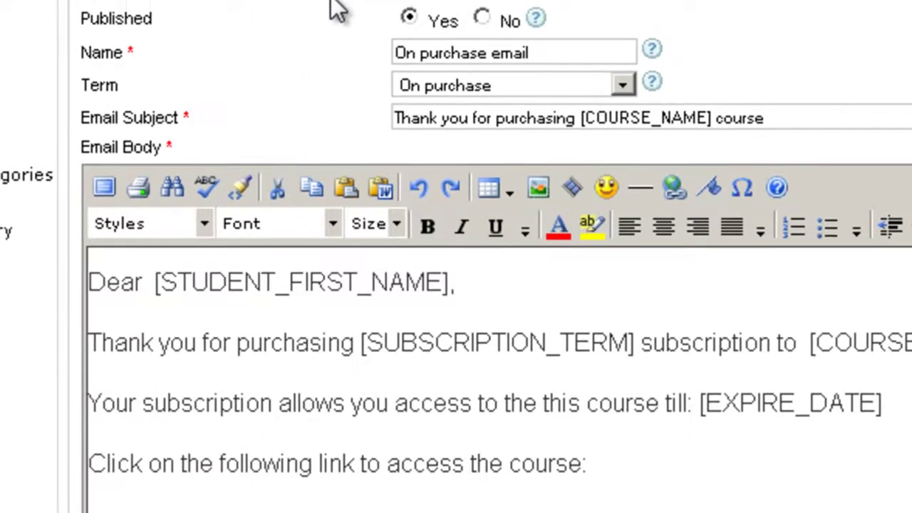
pyautogui.doubleClick(258, 117)
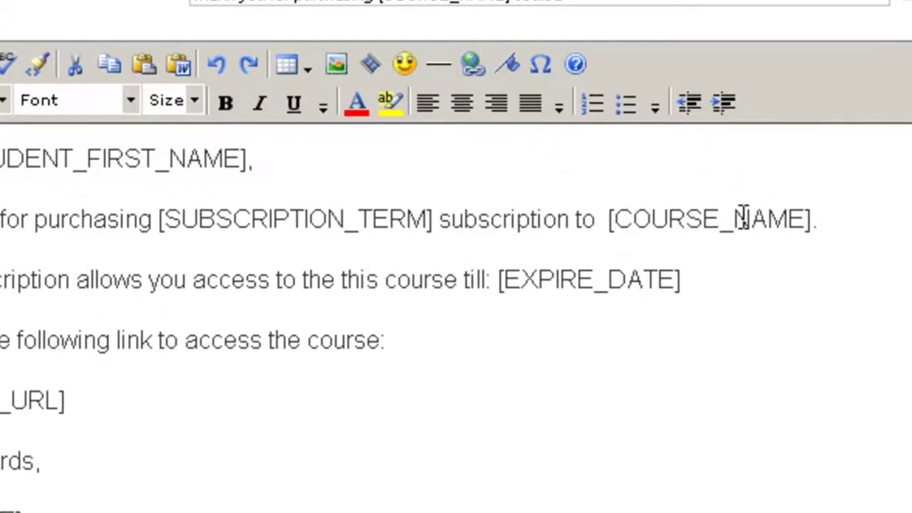
pyautogui.click(603, 219)
pyautogui.keyDown('shift'); pyautogui.click(820, 218); pyautogui.keyUp('shift')
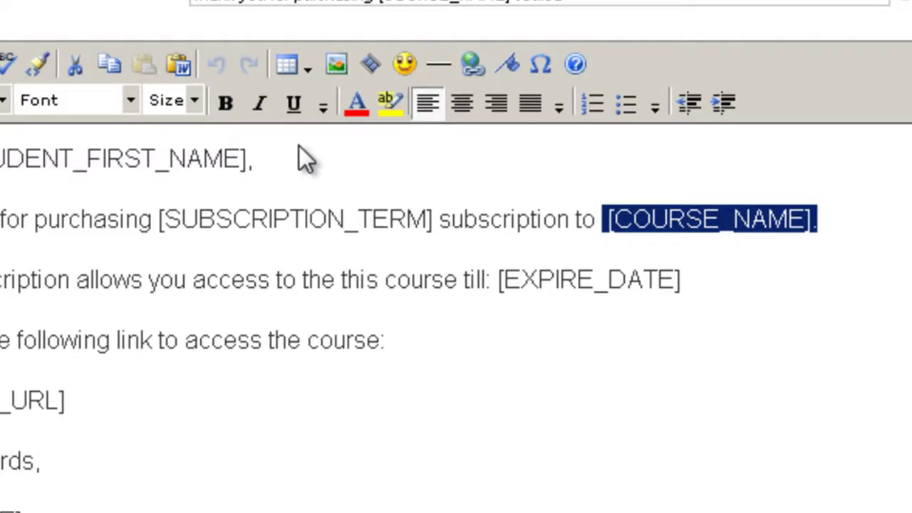
pyautogui.scroll(8, 296, 150)
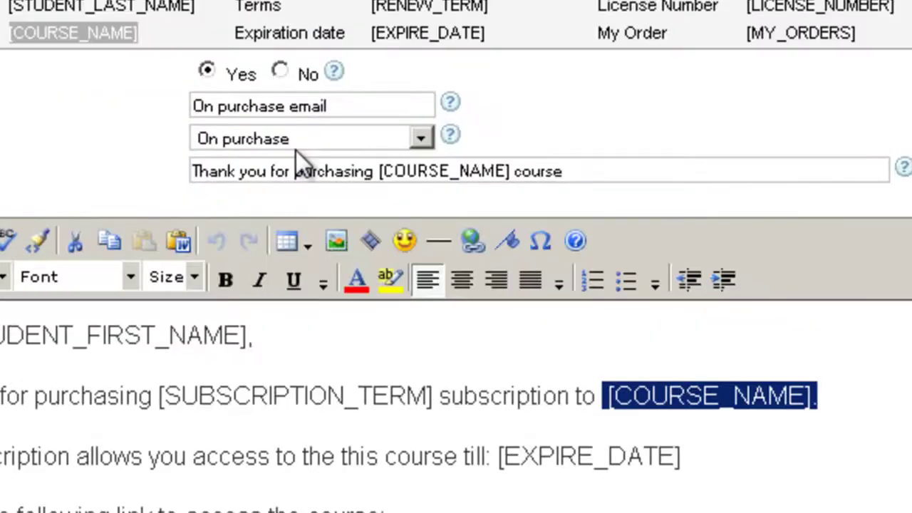